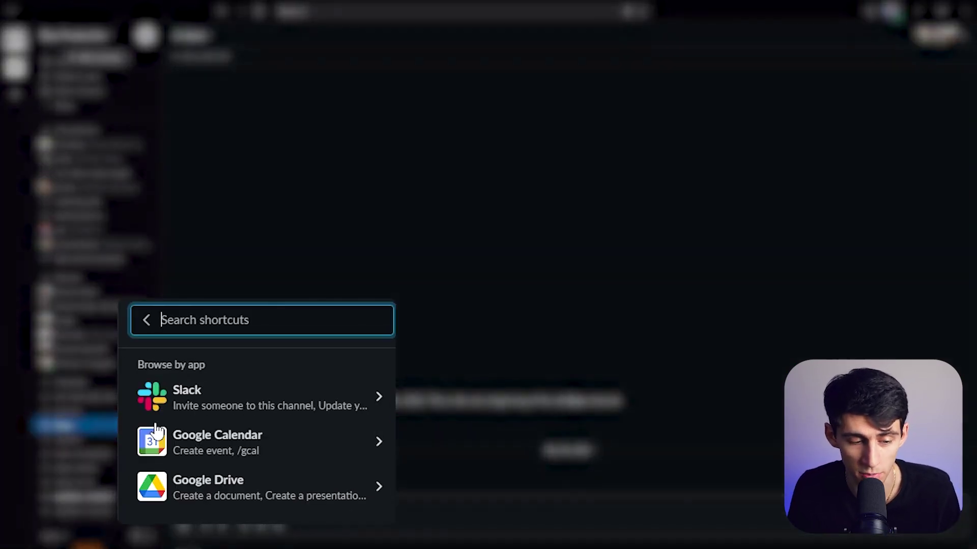
Step: Run the /notion command in #ideas to get the Notion app's help reply, then close the shortcuts search
{"action": "type", "text": "notion"}
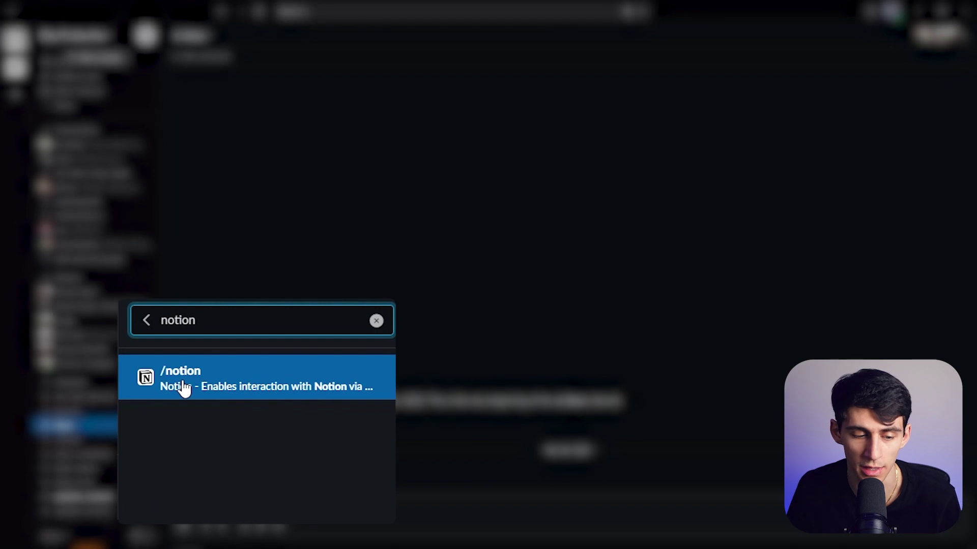
{"action": "left_click", "coordinate": [184, 388]}
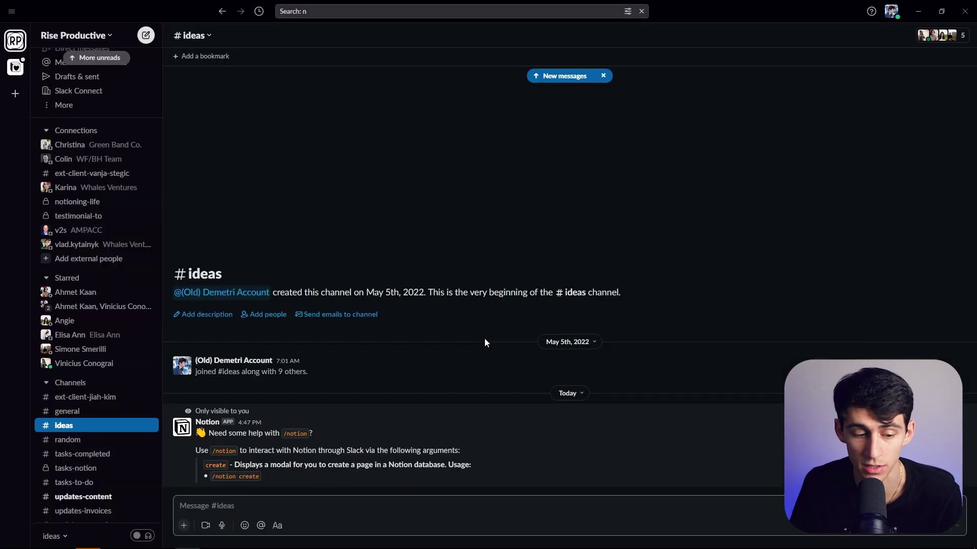
{"action": "left_click", "coordinate": [183, 526]}
{"action": "type", "text": "no"}
{"action": "key", "text": "Escape"}
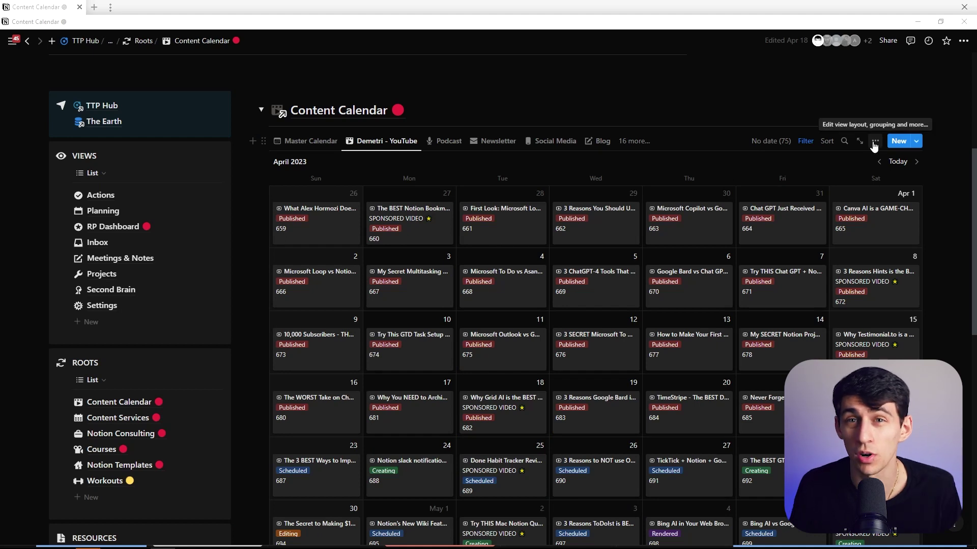
{"action": "left_click", "coordinate": [964, 40]}
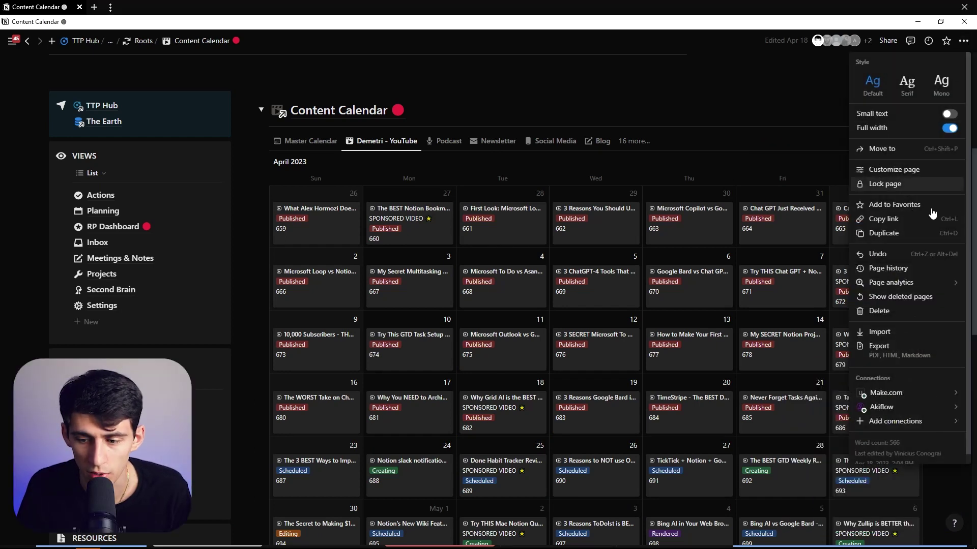
{"action": "mouse_move", "coordinate": [899, 423]}
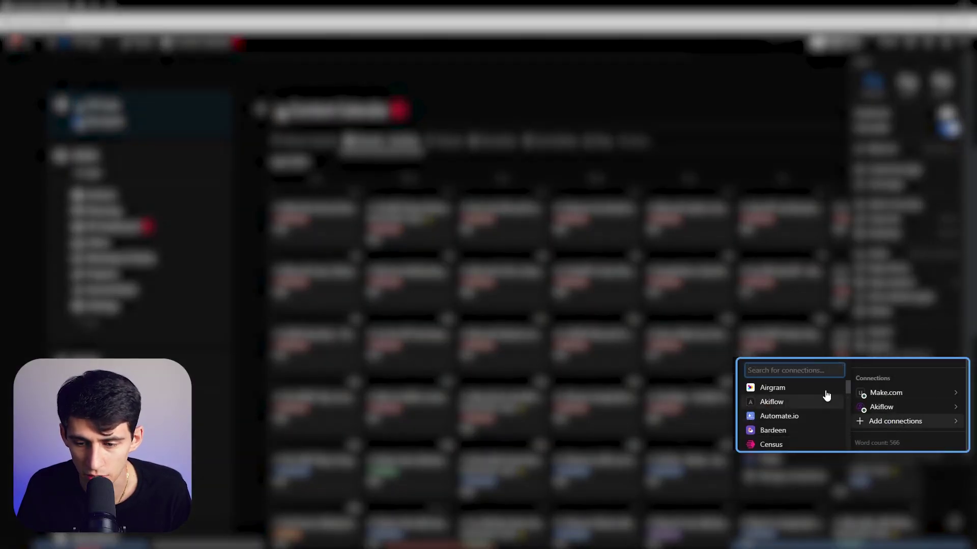
{"action": "type", "text": "send"}
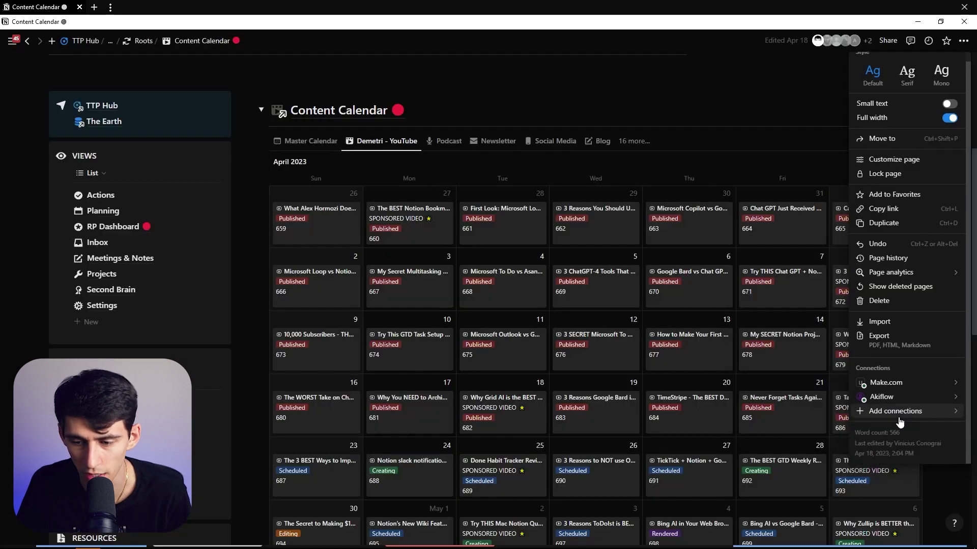
{"action": "scroll", "coordinate": [890, 305], "scroll_direction": "up", "scroll_amount": 1}
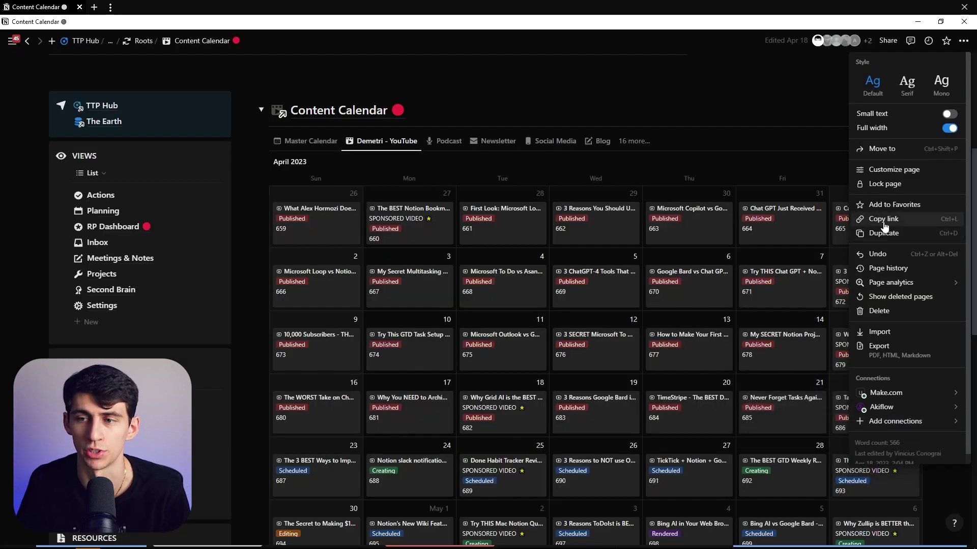
{"action": "left_click", "coordinate": [792, 185]}
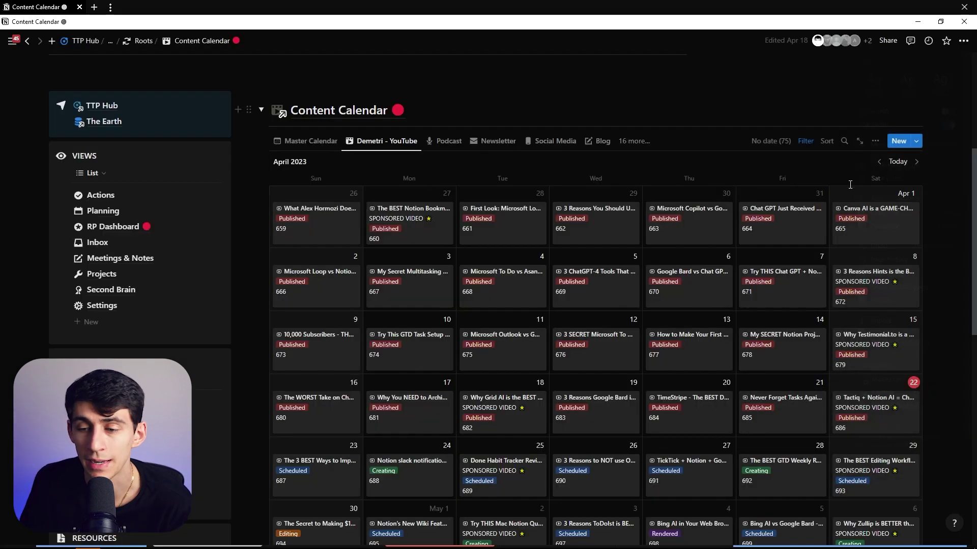
{"action": "left_click", "coordinate": [874, 144]}
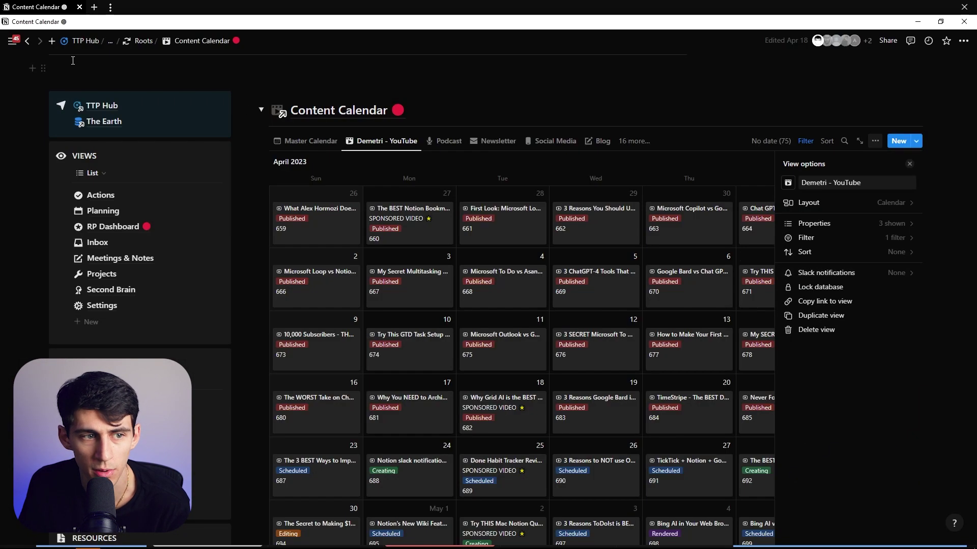
{"action": "mouse_move", "coordinate": [19, 40]}
{"action": "left_click", "coordinate": [41, 117]}
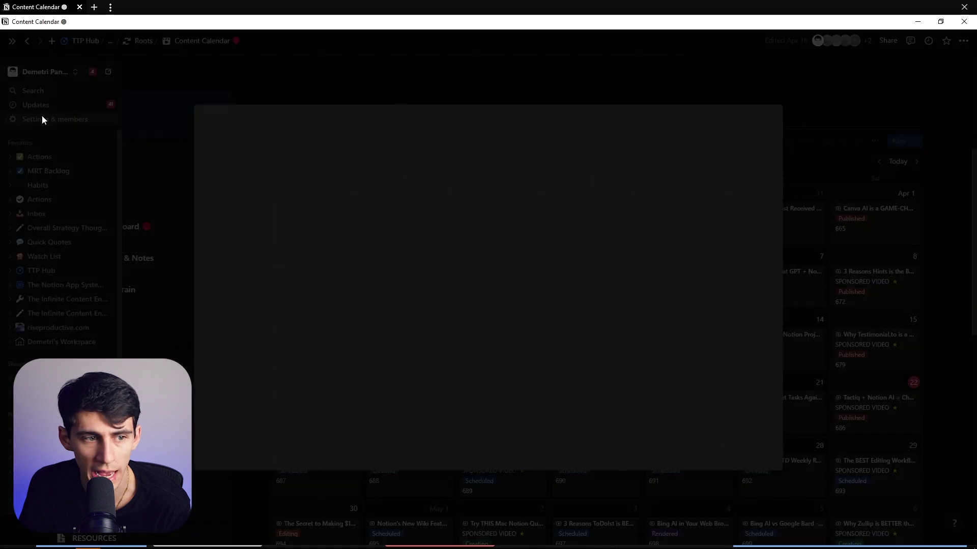
{"action": "left_click", "coordinate": [258, 321]}
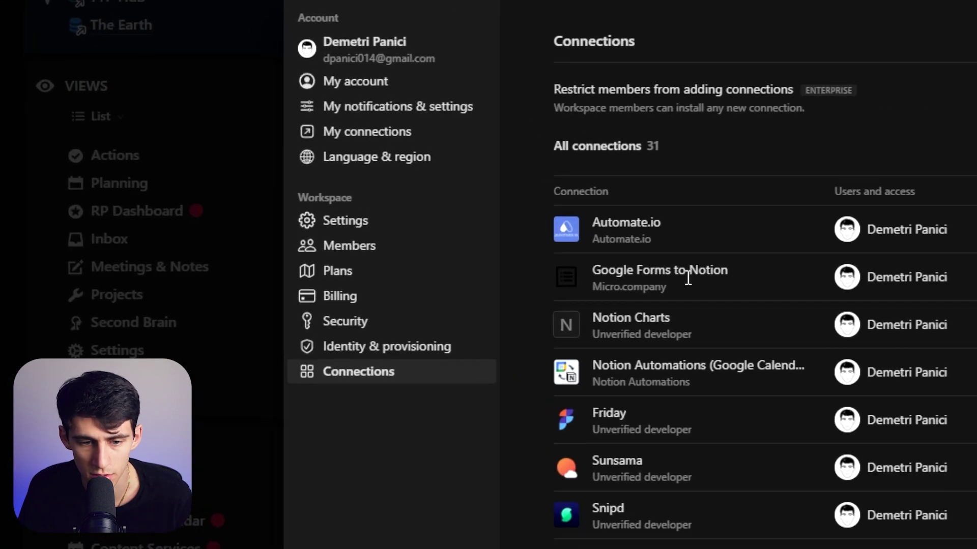
{"action": "scroll", "coordinate": [688, 278], "scroll_direction": "down", "scroll_amount": 15}
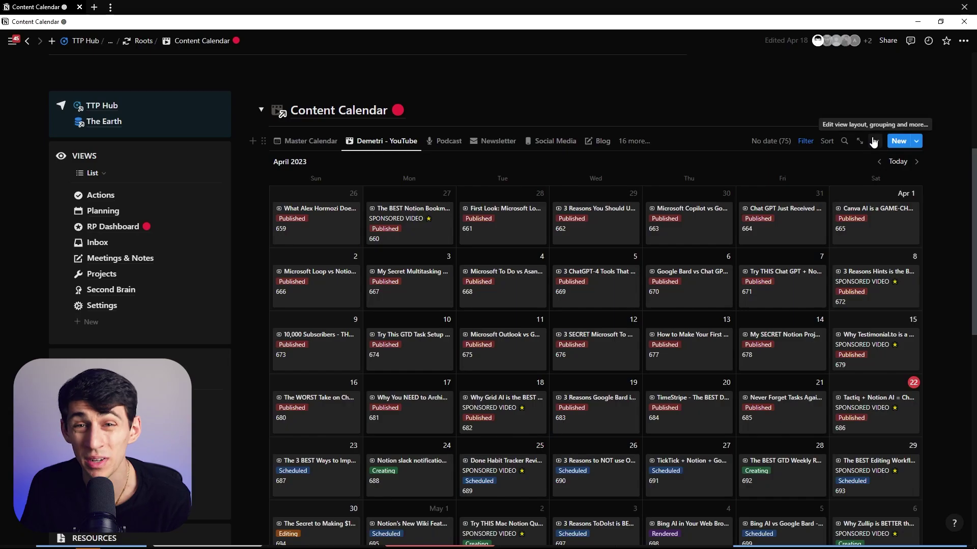
Step: Start a Content Calendar Slack notification triggered when Status is set to Editing
{"action": "left_click", "coordinate": [874, 143]}
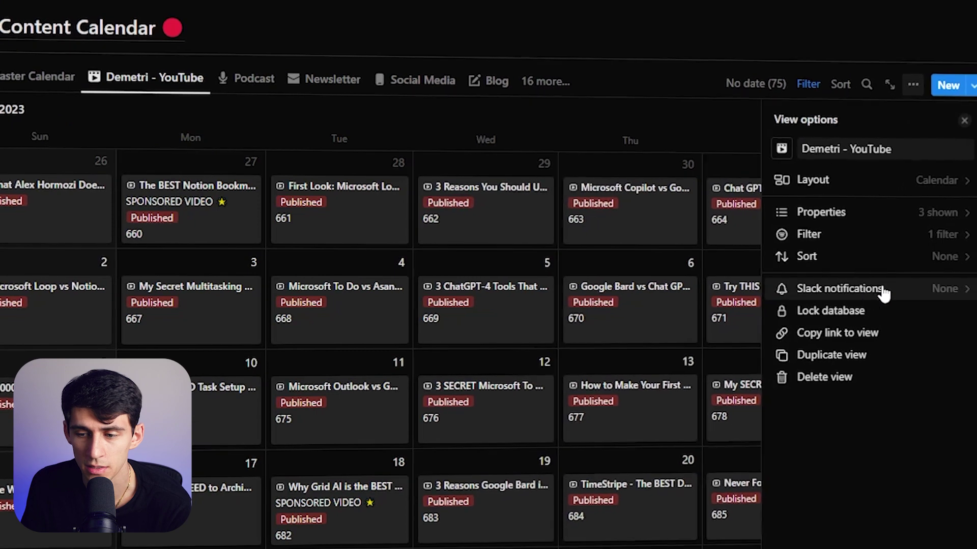
{"action": "left_click", "coordinate": [950, 289]}
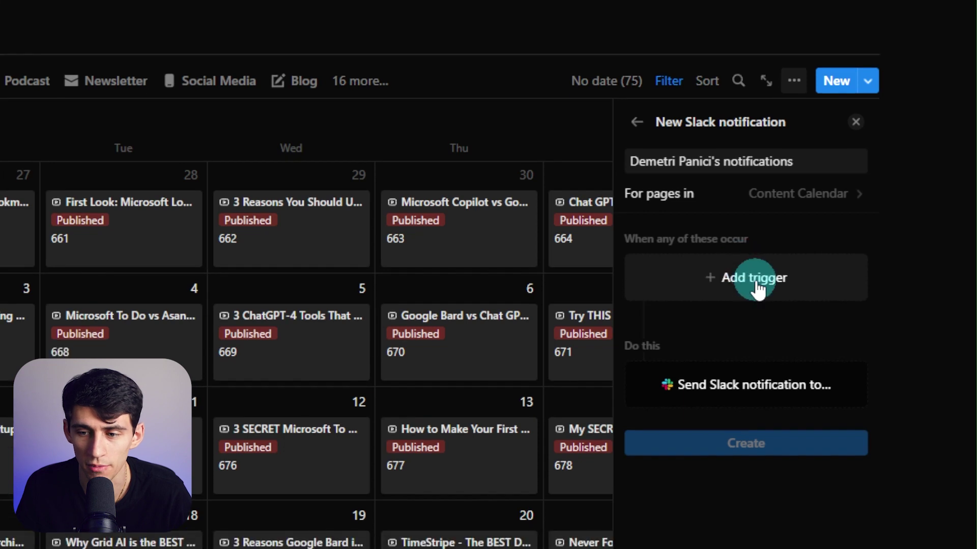
{"action": "left_click", "coordinate": [750, 285]}
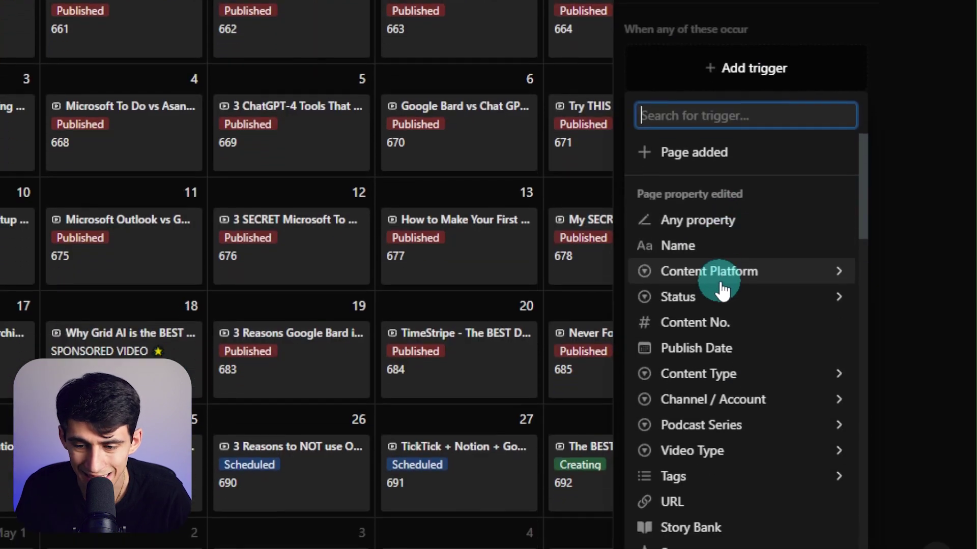
{"action": "left_click", "coordinate": [730, 298]}
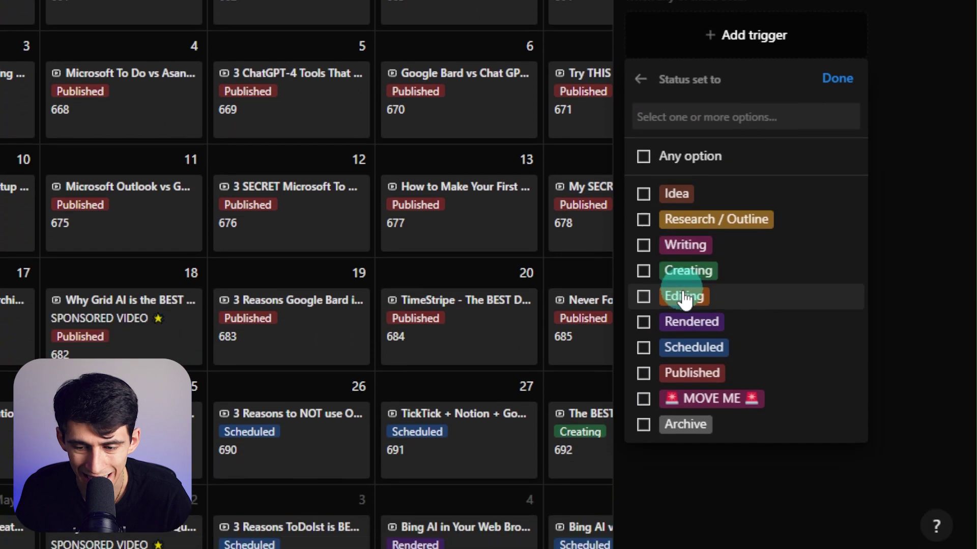
{"action": "left_click", "coordinate": [684, 297]}
{"action": "left_click", "coordinate": [838, 78]}
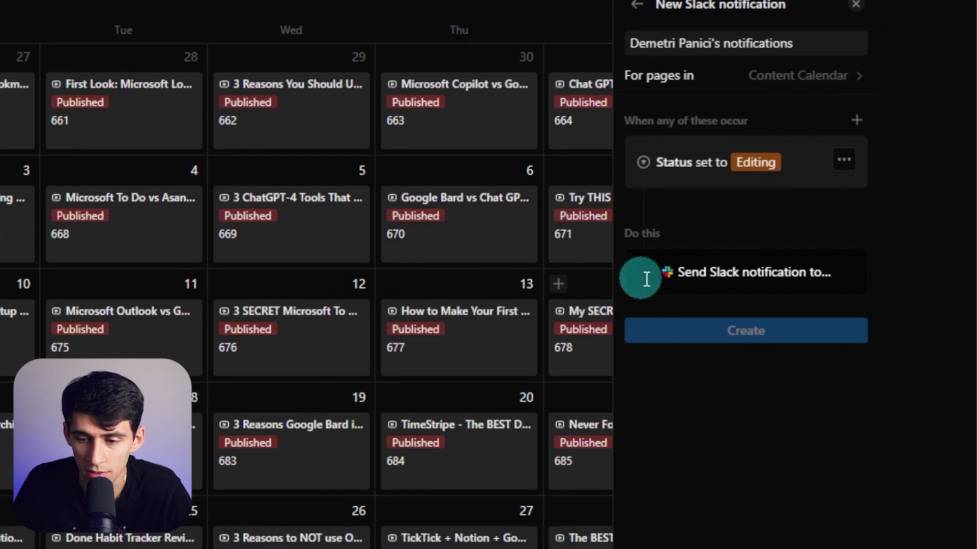
Step: Have the notification post to the #tasks-to-do Slack channel
{"action": "left_click", "coordinate": [722, 365]}
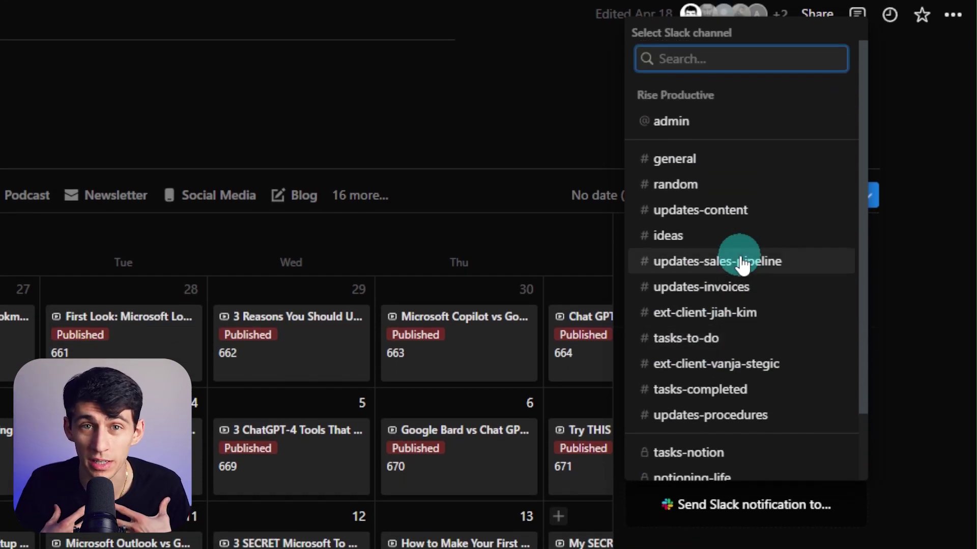
{"action": "scroll", "coordinate": [742, 264], "scroll_direction": "down", "scroll_amount": 2}
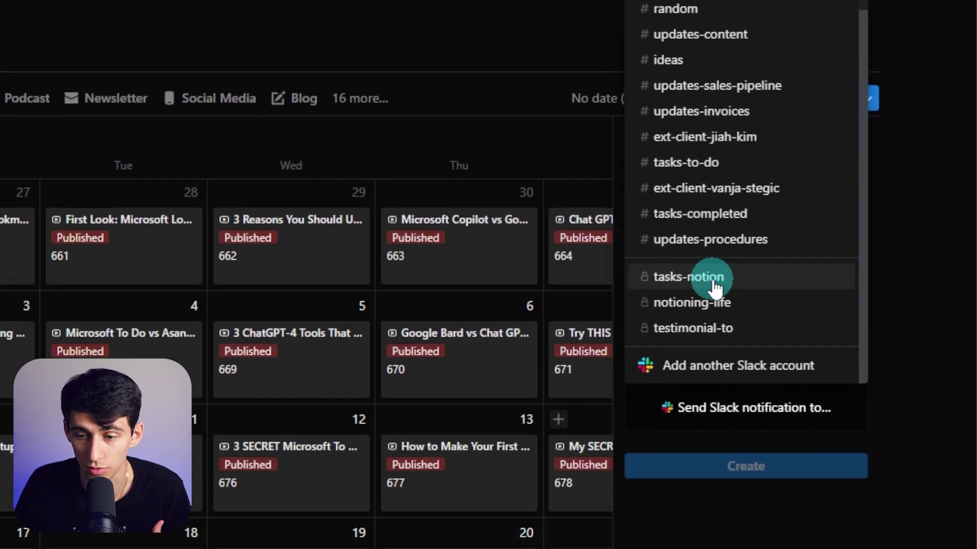
{"action": "scroll", "coordinate": [720, 272], "scroll_direction": "up", "scroll_amount": 3}
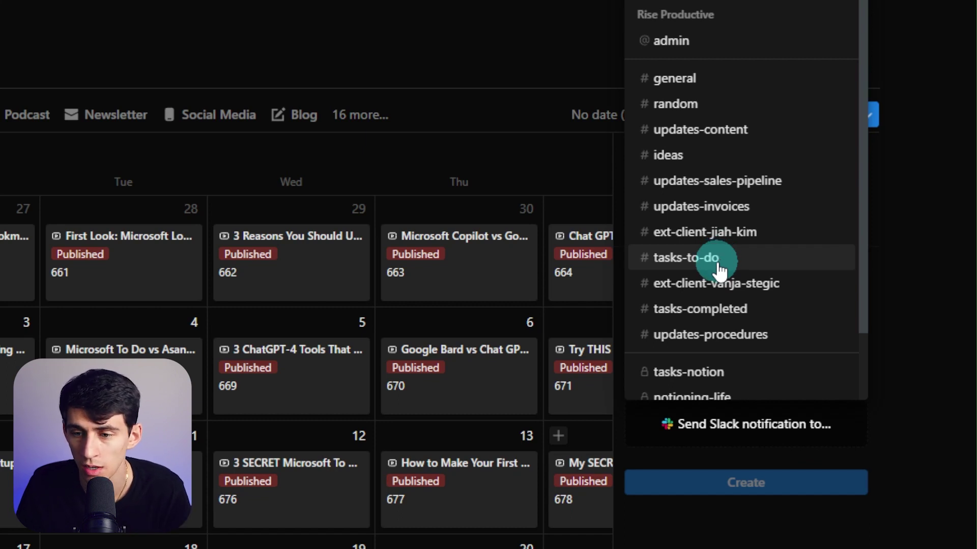
{"action": "left_click", "coordinate": [674, 262]}
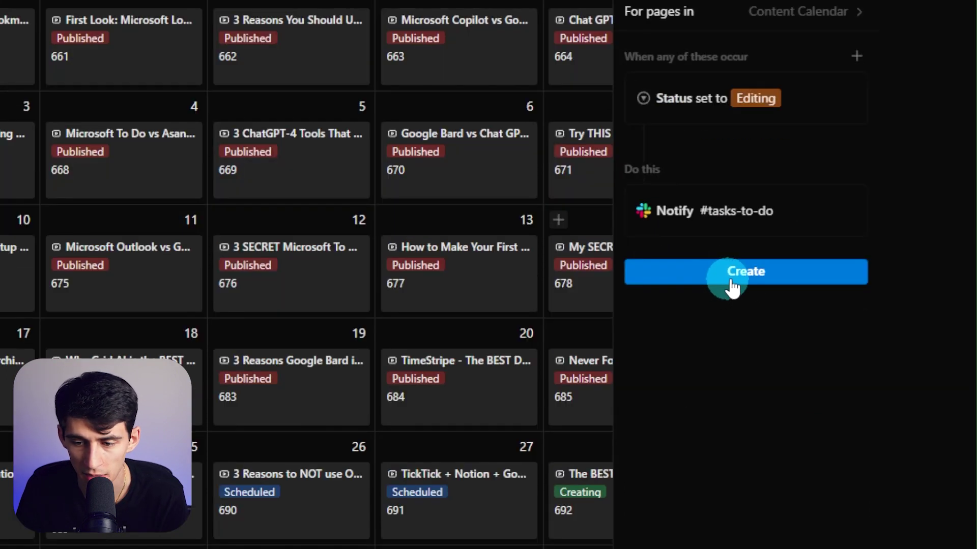
Step: Save the notification and change the April 24 video's Status from Creating to Editing
{"action": "left_click", "coordinate": [738, 277]}
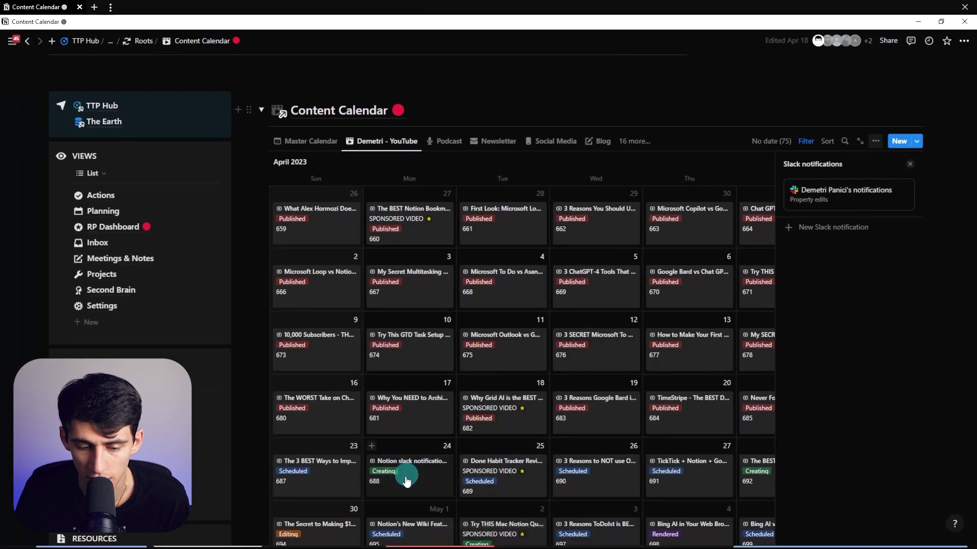
{"action": "left_click", "coordinate": [405, 481]}
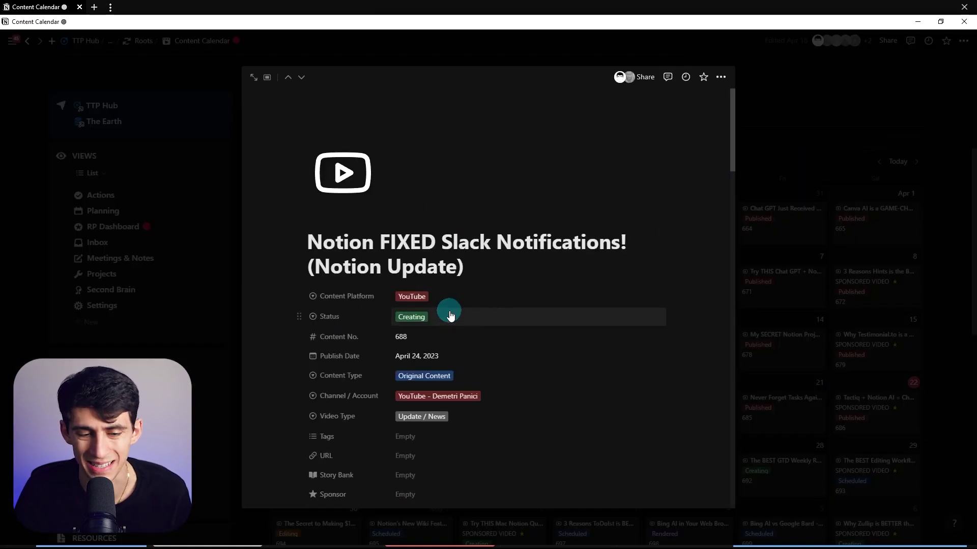
{"action": "left_click", "coordinate": [450, 322]}
{"action": "left_click", "coordinate": [440, 408]}
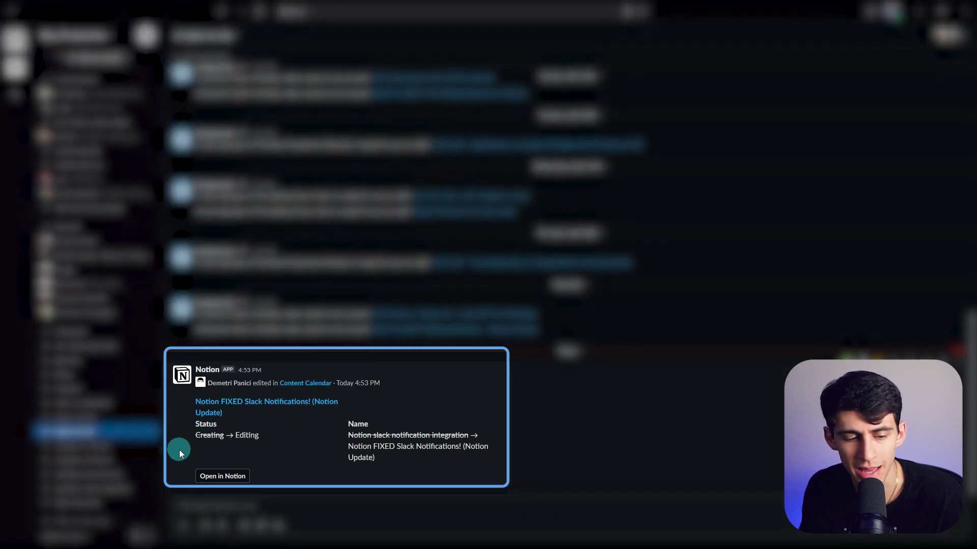
Step: Open the linked page from Slack's Notion message, dismiss the desktop-app prompt, and return to Notion
{"action": "left_click", "coordinate": [236, 405]}
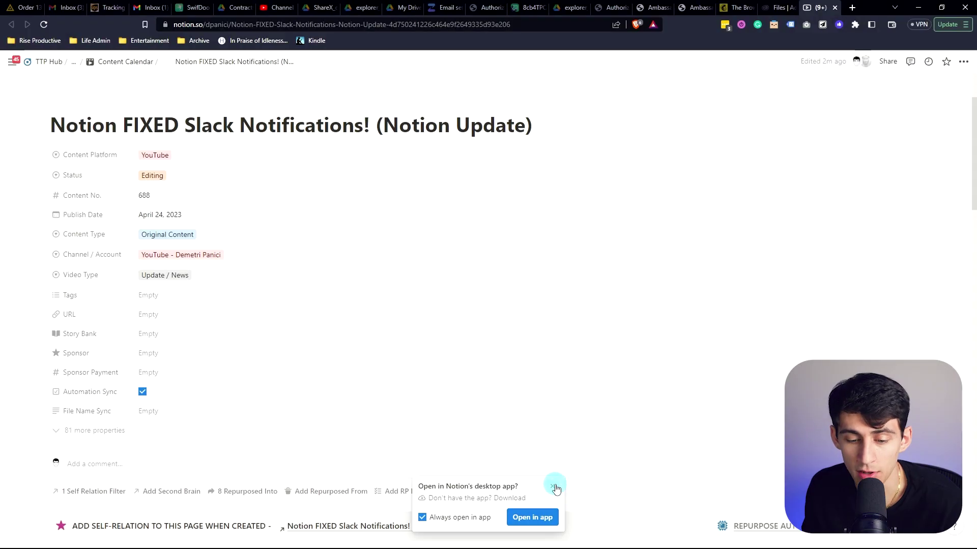
{"action": "left_click", "coordinate": [564, 477]}
{"action": "key", "text": "alt+Tab"}
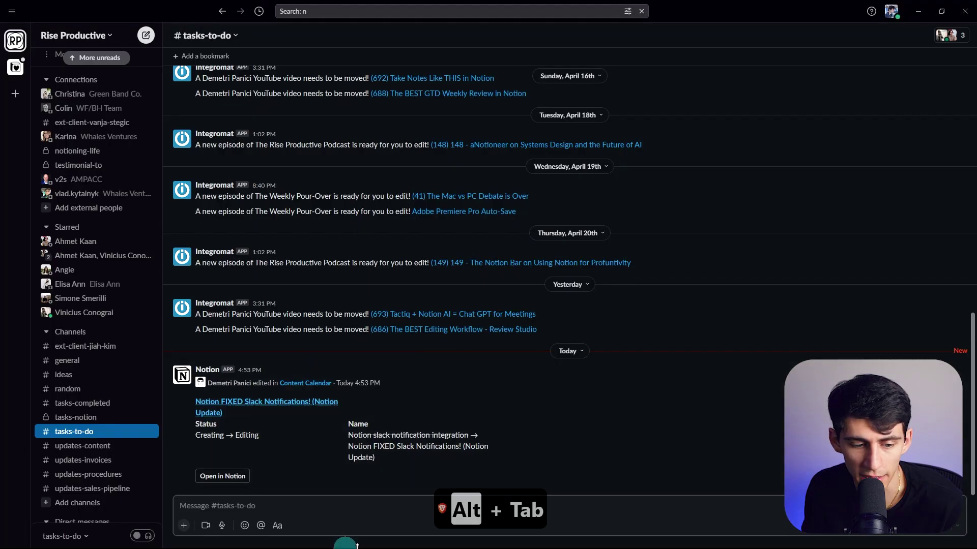
{"action": "key", "text": "alt+Tab"}
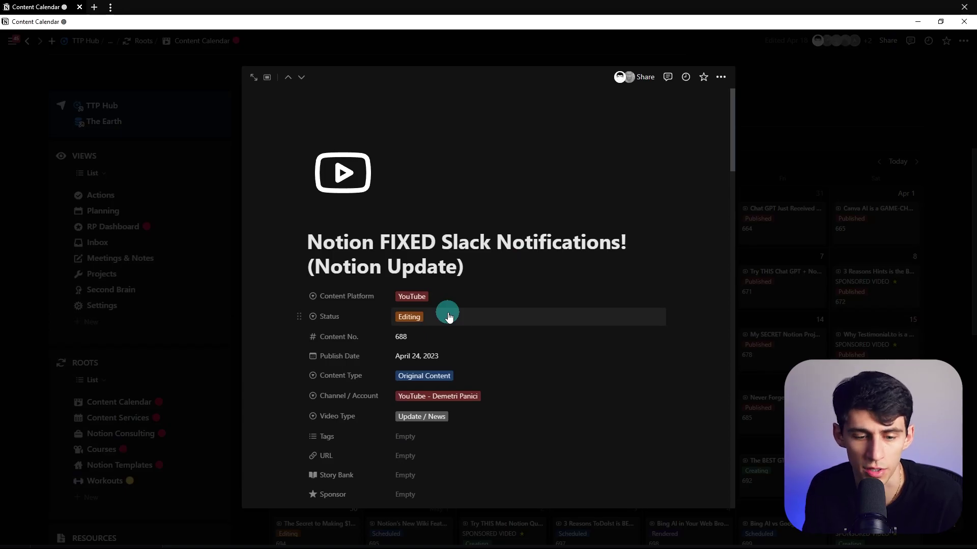
Step: Close the page peek, then rename the existing Slack notification to 'Content Ready to Edit' and save it
{"action": "left_click", "coordinate": [886, 148]}
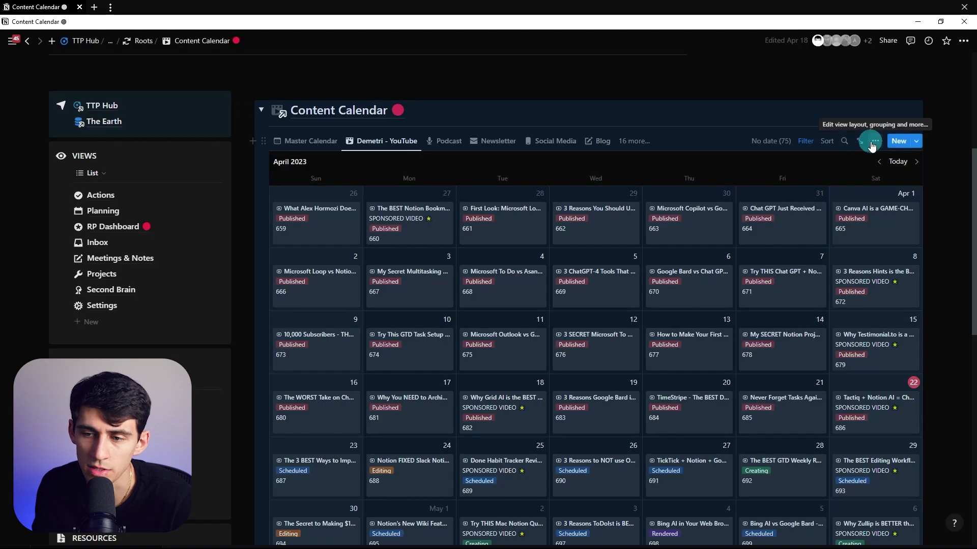
{"action": "left_click", "coordinate": [872, 146]}
{"action": "left_click", "coordinate": [847, 270]}
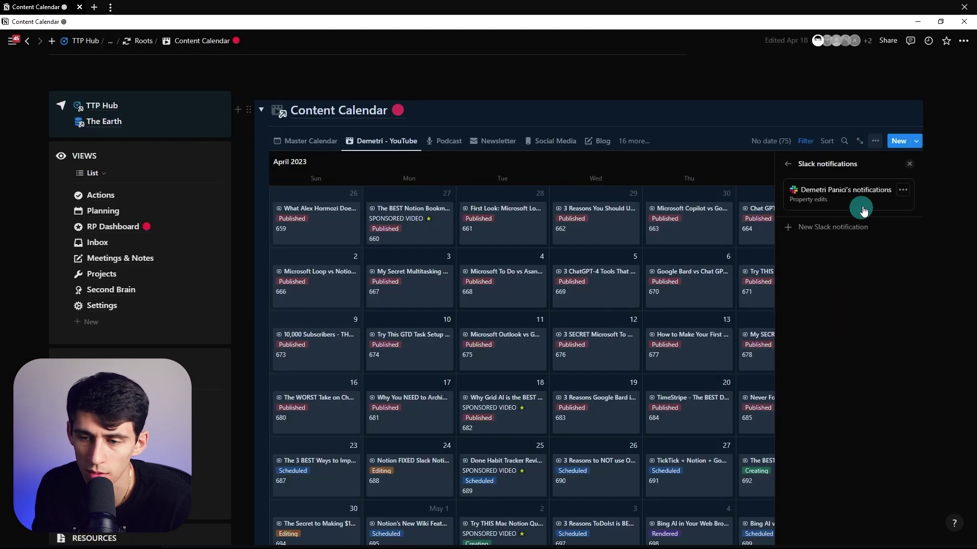
{"action": "left_click", "coordinate": [903, 189]}
{"action": "left_click", "coordinate": [875, 209]}
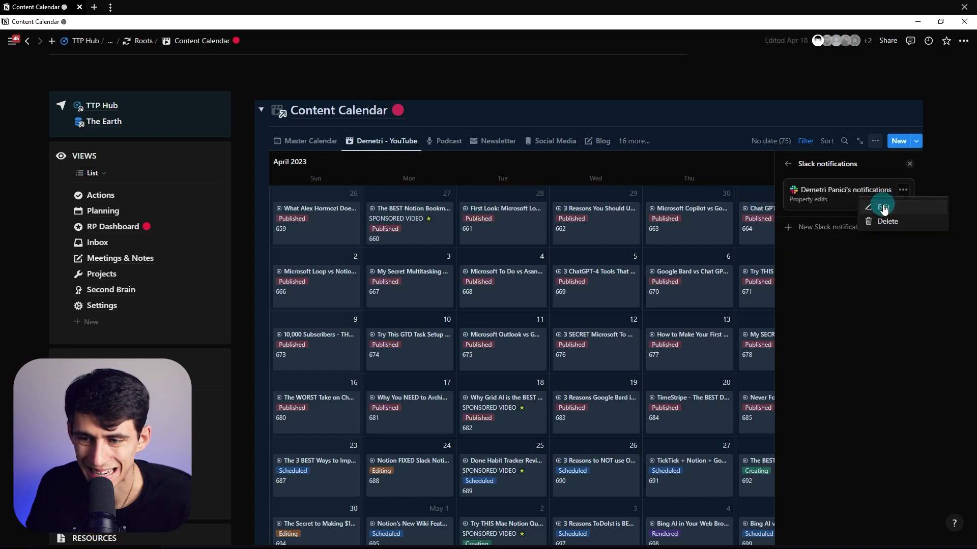
{"action": "left_click", "coordinate": [883, 208]}
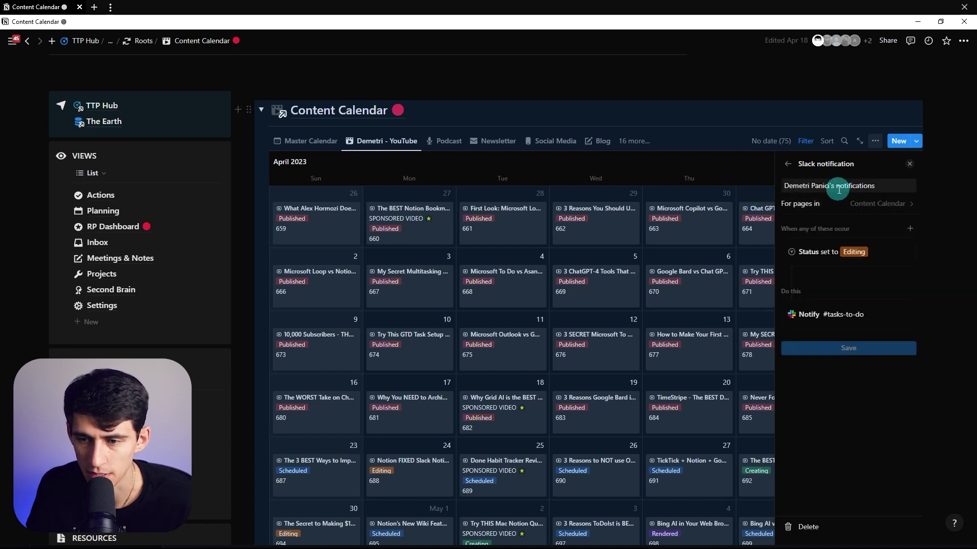
{"action": "type", "text": "Conten"}
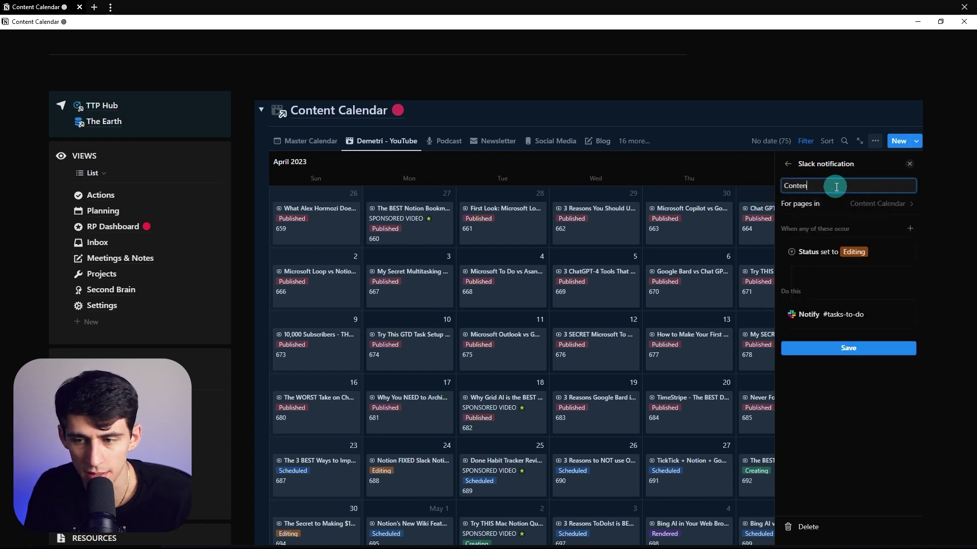
{"action": "type", "text": "t Ready to Ed"}
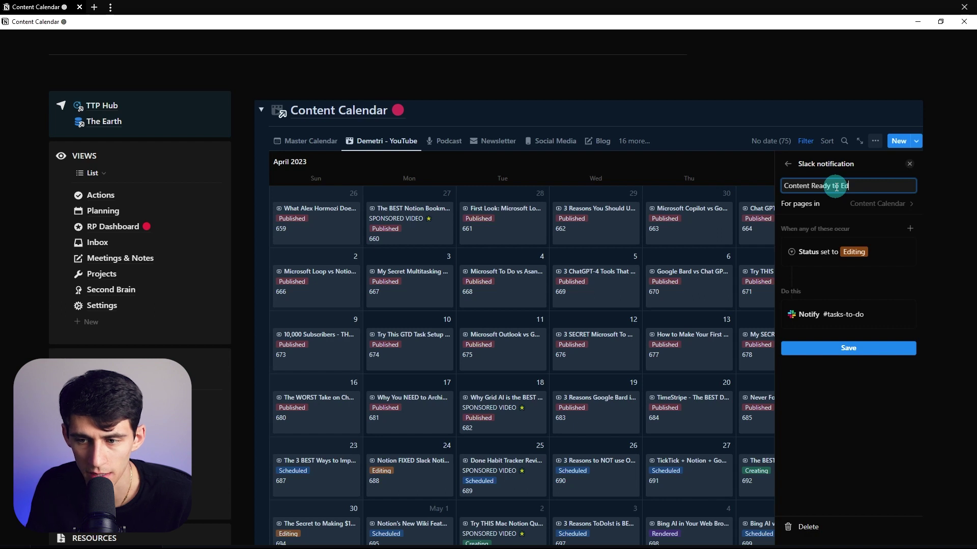
{"action": "type", "text": "it"}
{"action": "left_click", "coordinate": [859, 349]}
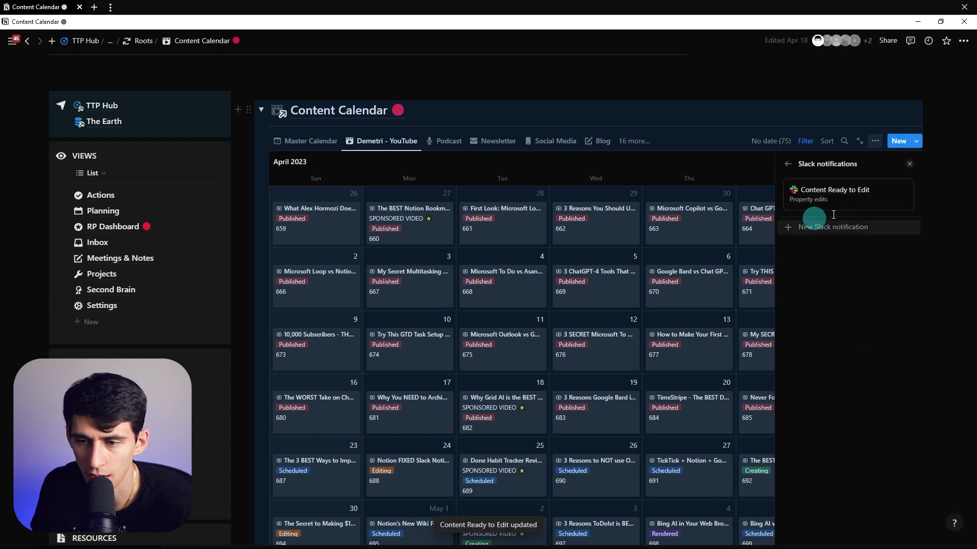
Step: Start a new Slack notification triggered only when Status is set to Editing
{"action": "left_click", "coordinate": [832, 233]}
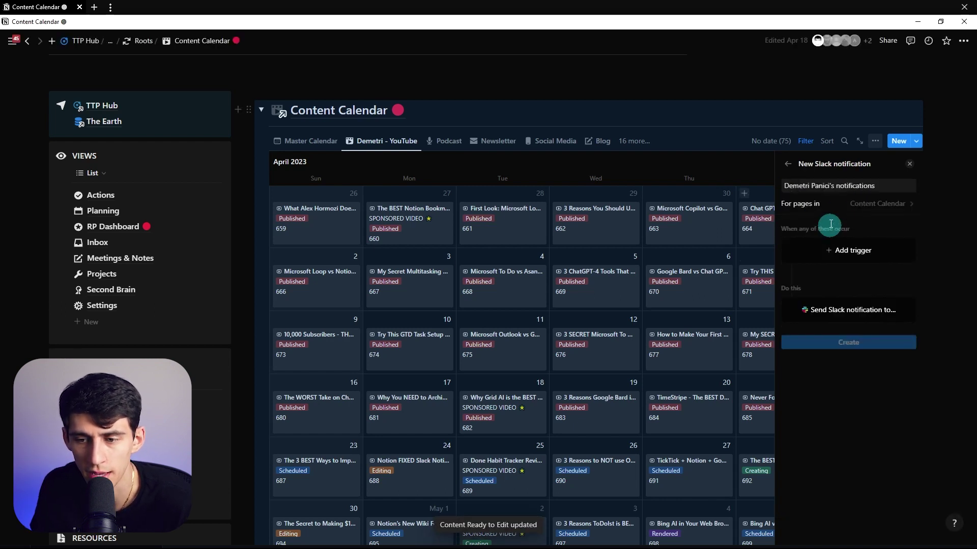
{"action": "left_click", "coordinate": [865, 249]}
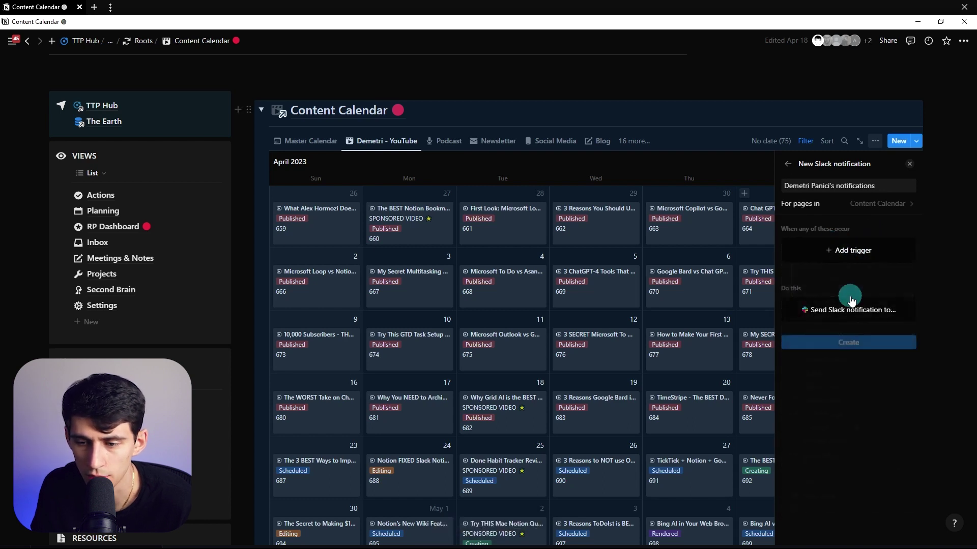
{"action": "left_click", "coordinate": [898, 377]}
{"action": "left_click", "coordinate": [816, 320]}
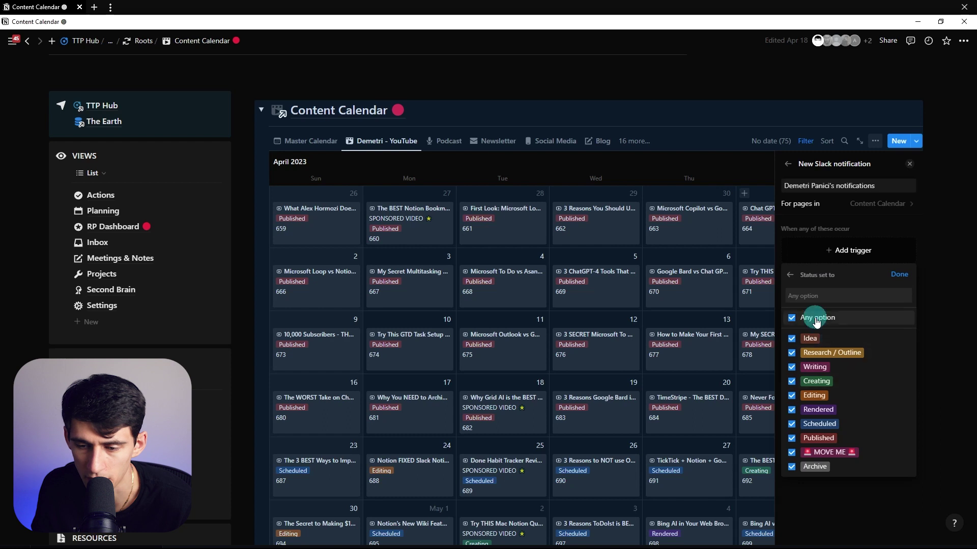
{"action": "left_click", "coordinate": [813, 395]}
{"action": "left_click", "coordinate": [899, 274]}
{"action": "left_click", "coordinate": [901, 249]}
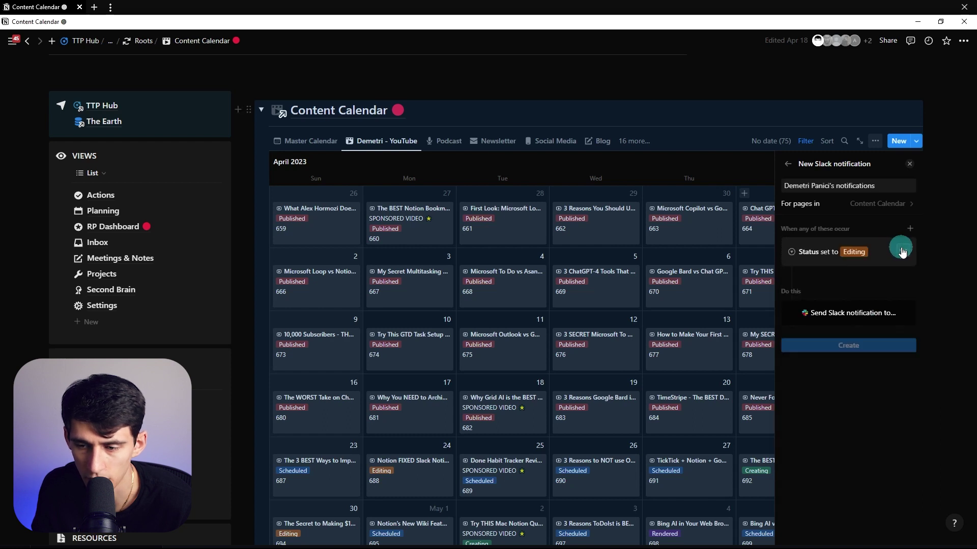
{"action": "left_click", "coordinate": [908, 230]}
Step: Add a second trigger requiring Content Platform to be YouTube
{"action": "left_click", "coordinate": [910, 229]}
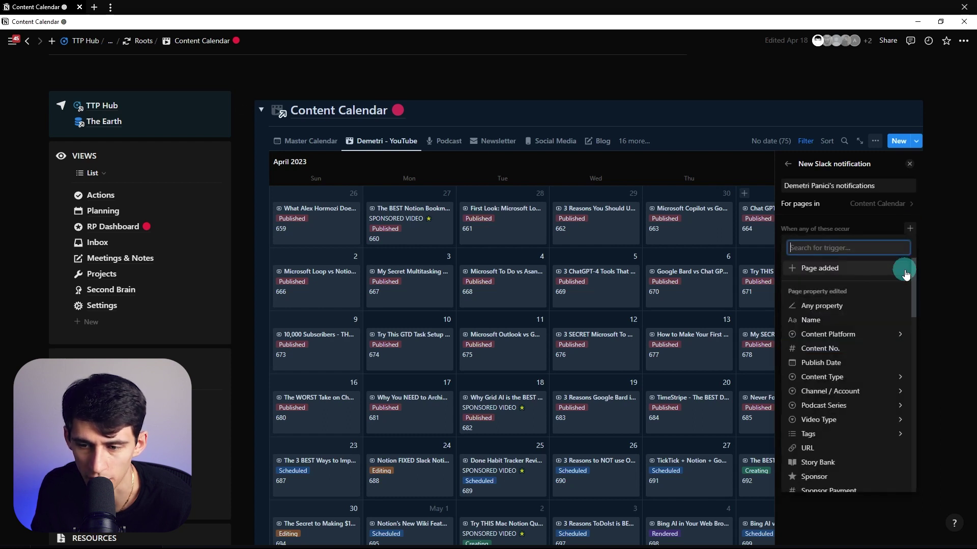
{"action": "left_click", "coordinate": [849, 339]}
{"action": "left_click", "coordinate": [900, 246]}
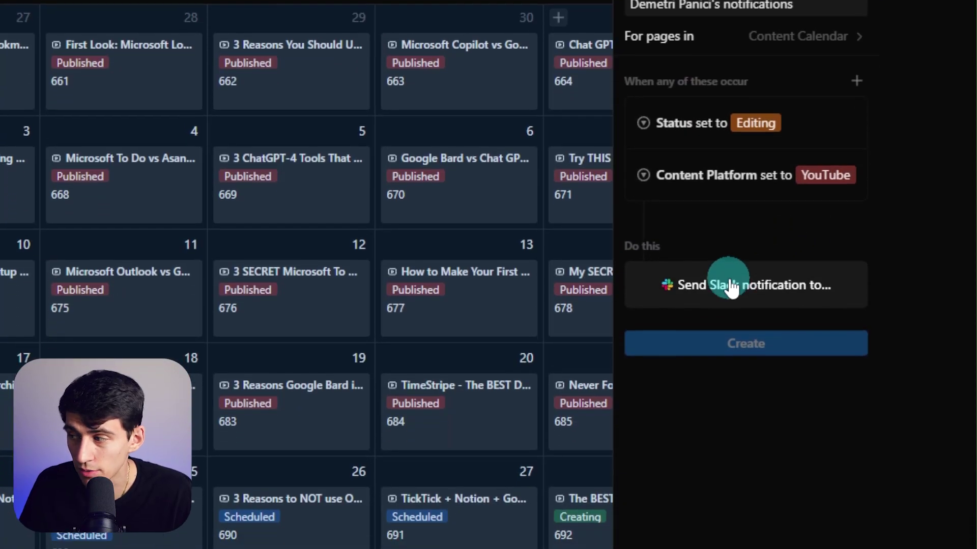
Step: Open the Slack channel picker for the new notification and scroll through the channels
{"action": "left_click", "coordinate": [731, 285]}
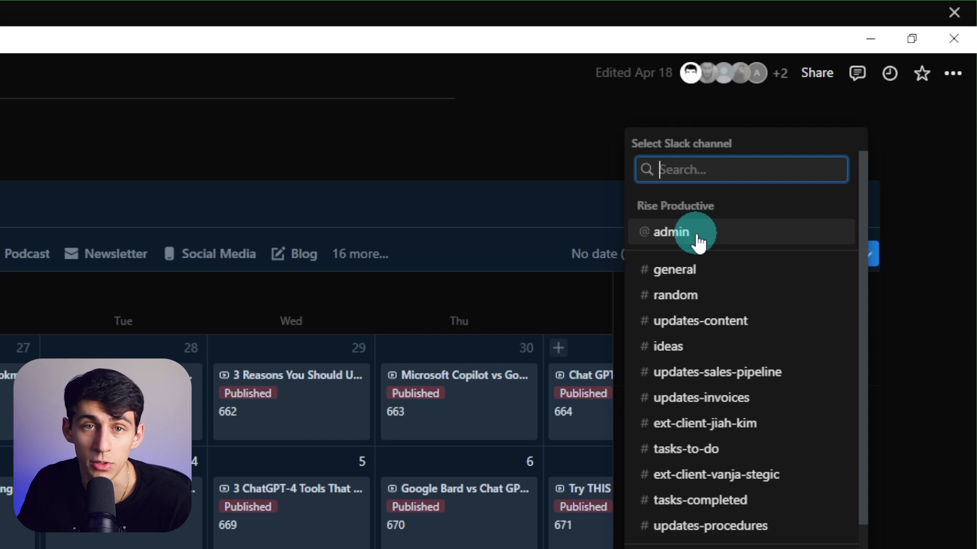
{"action": "scroll", "coordinate": [699, 243], "scroll_direction": "down", "scroll_amount": 3}
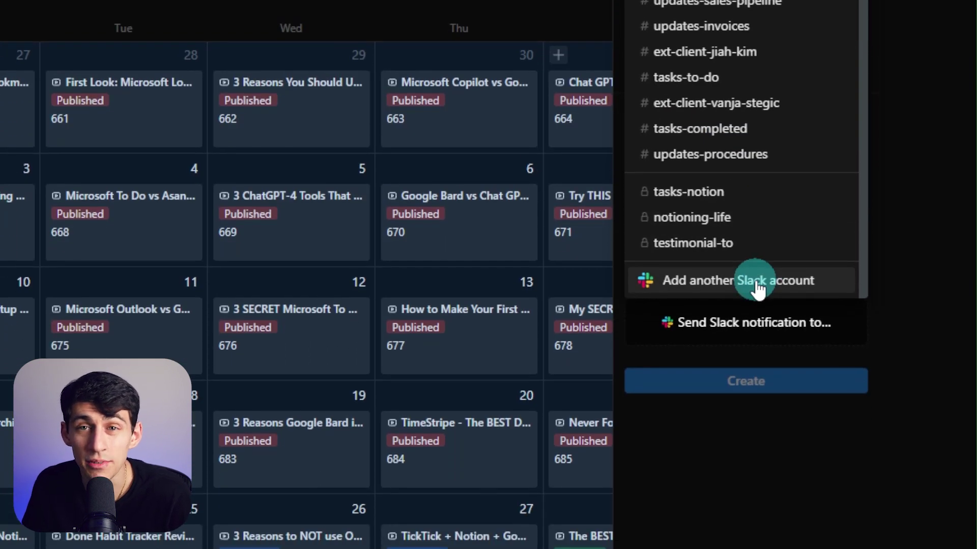